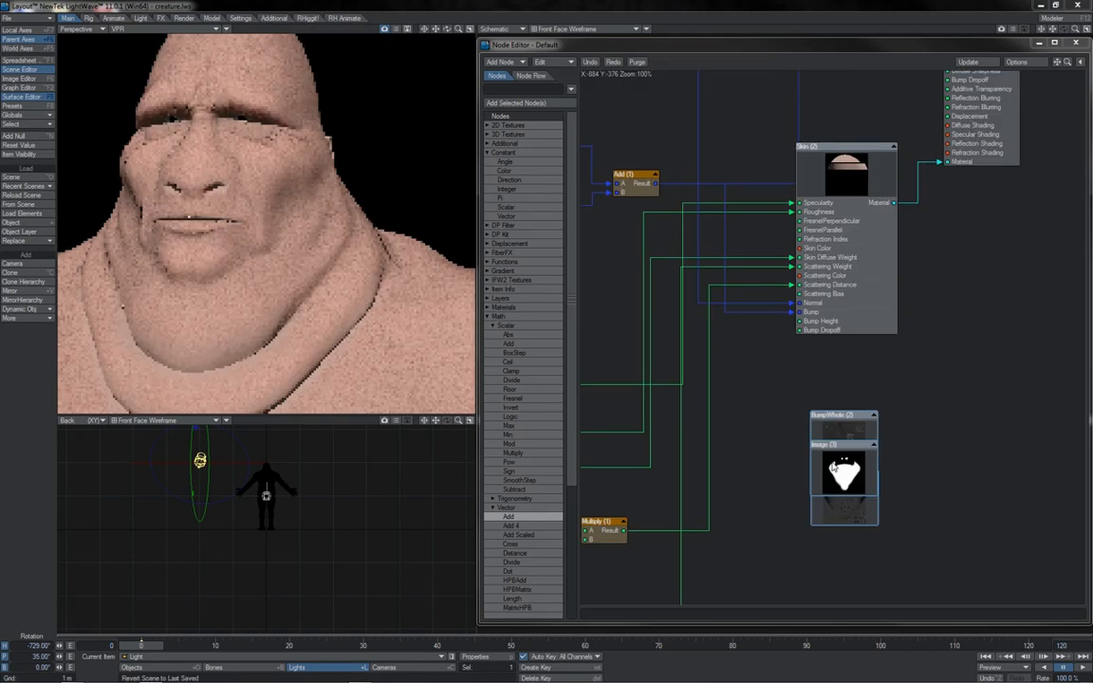
- Spread out the stacked BumpWhole, BumpHead and Image nodes and disconnect the Skin material and bump links from the surface
click(891, 441)
drag(835, 460, 818, 435)
shift+click(822, 459)
shift+click(821, 479)
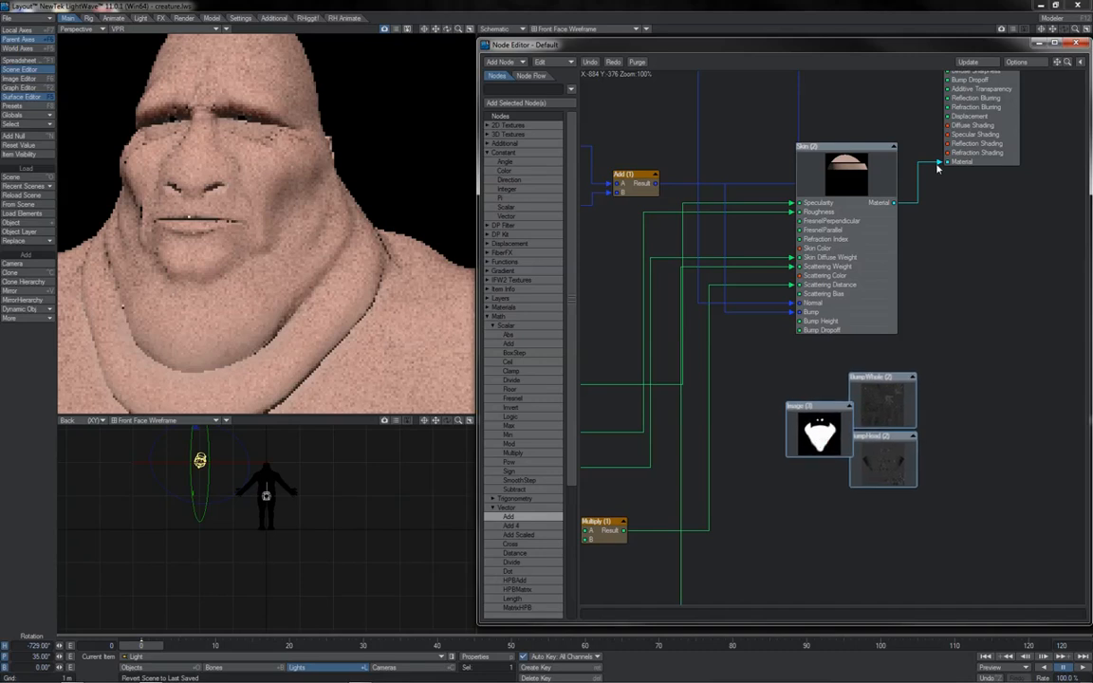
drag(938, 164, 949, 224)
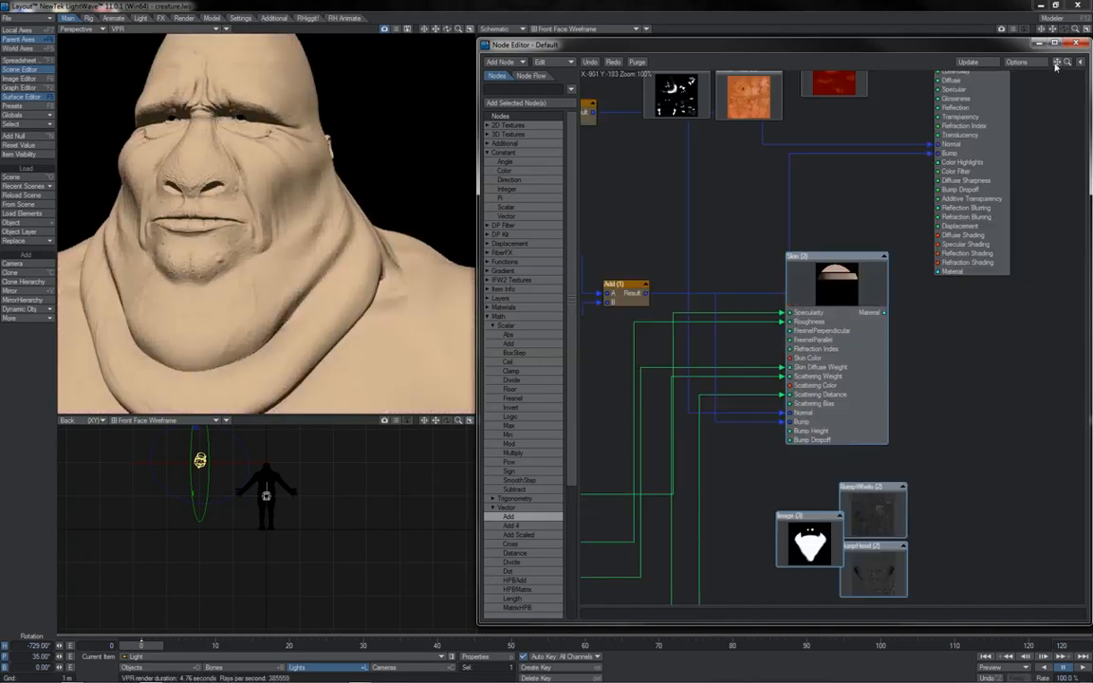
click(927, 153)
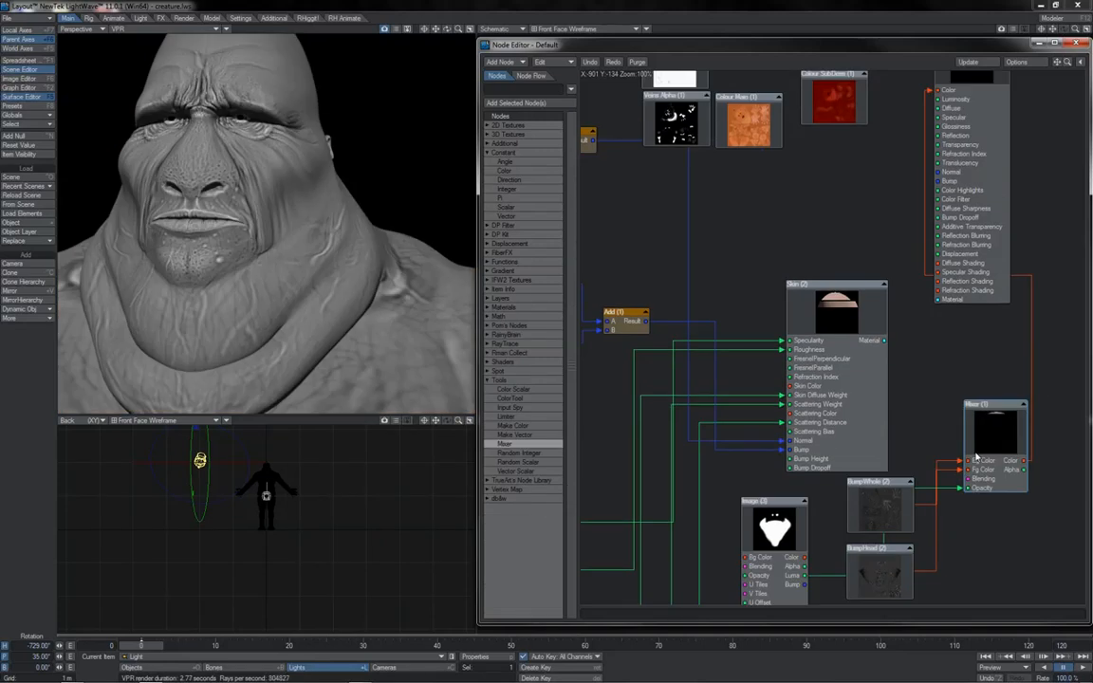
- Tidy the layout of the Mixer, BumpWhole and BumpHead nodes and collapse the Image mask node
drag(976, 453, 974, 459)
drag(897, 506, 891, 508)
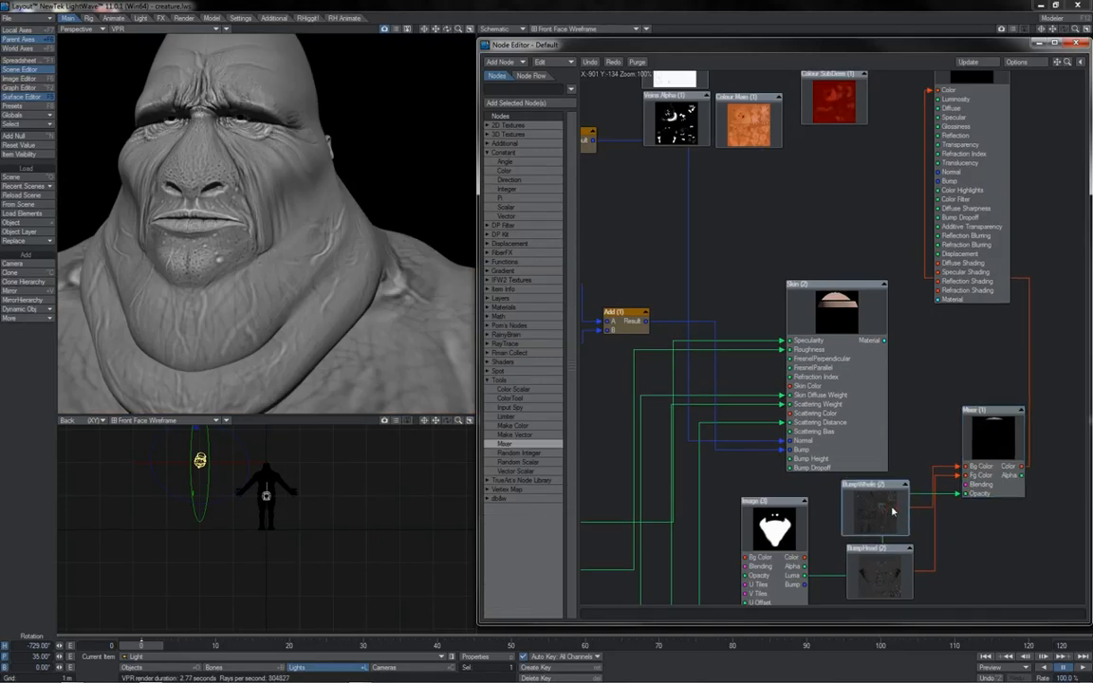
click(889, 567)
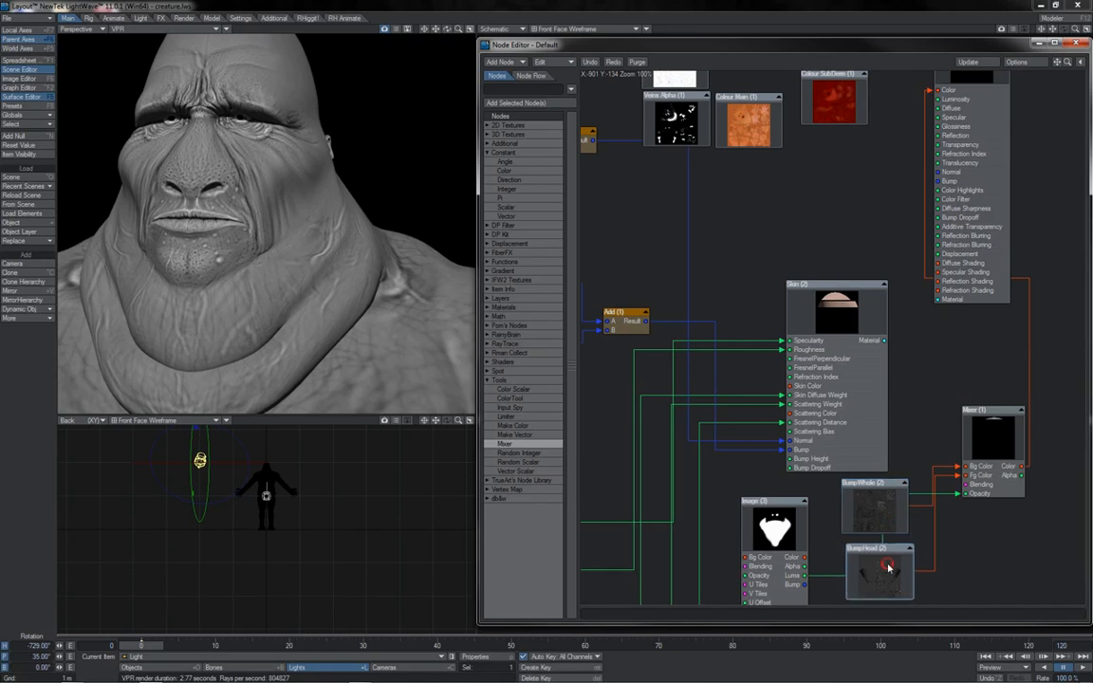
drag(889, 567, 886, 559)
click(807, 500)
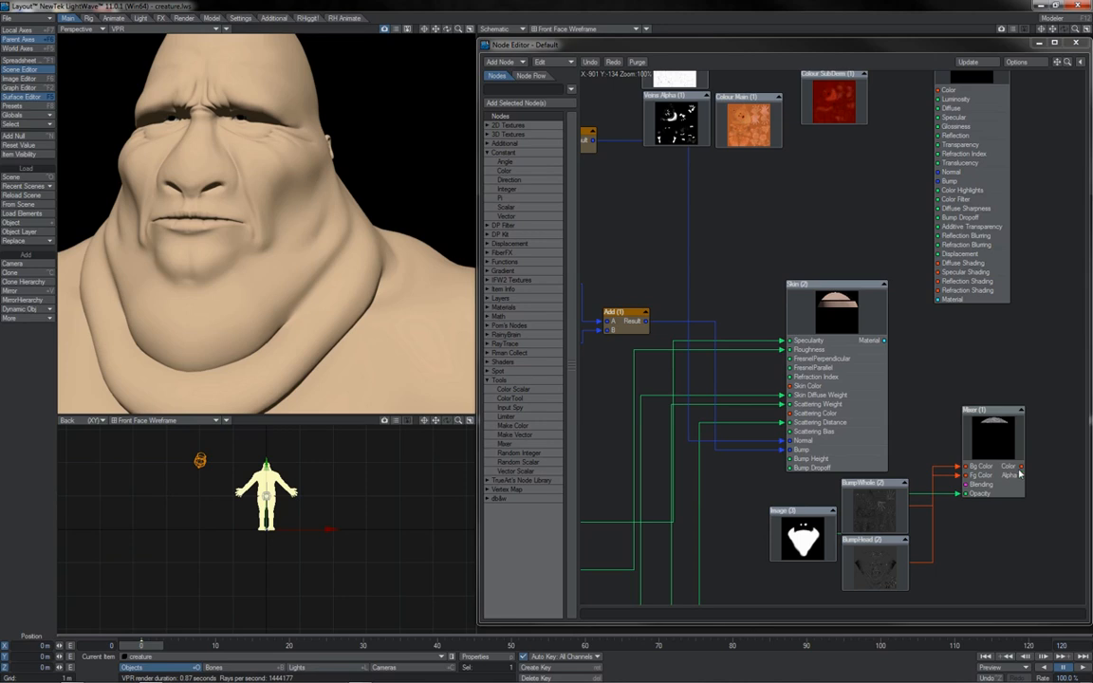
- Connect the Mixer's Color output to the surface's Displacement input and enable bump displacement in the creature's object properties
drag(1021, 469, 944, 256)
key(p)
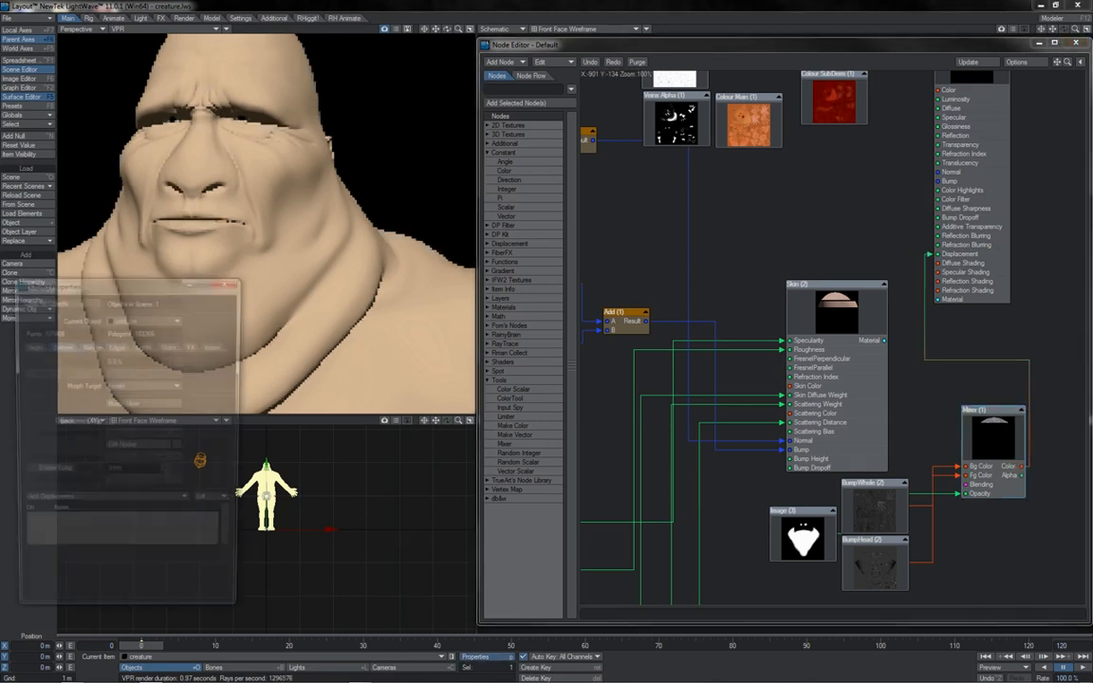
click(47, 472)
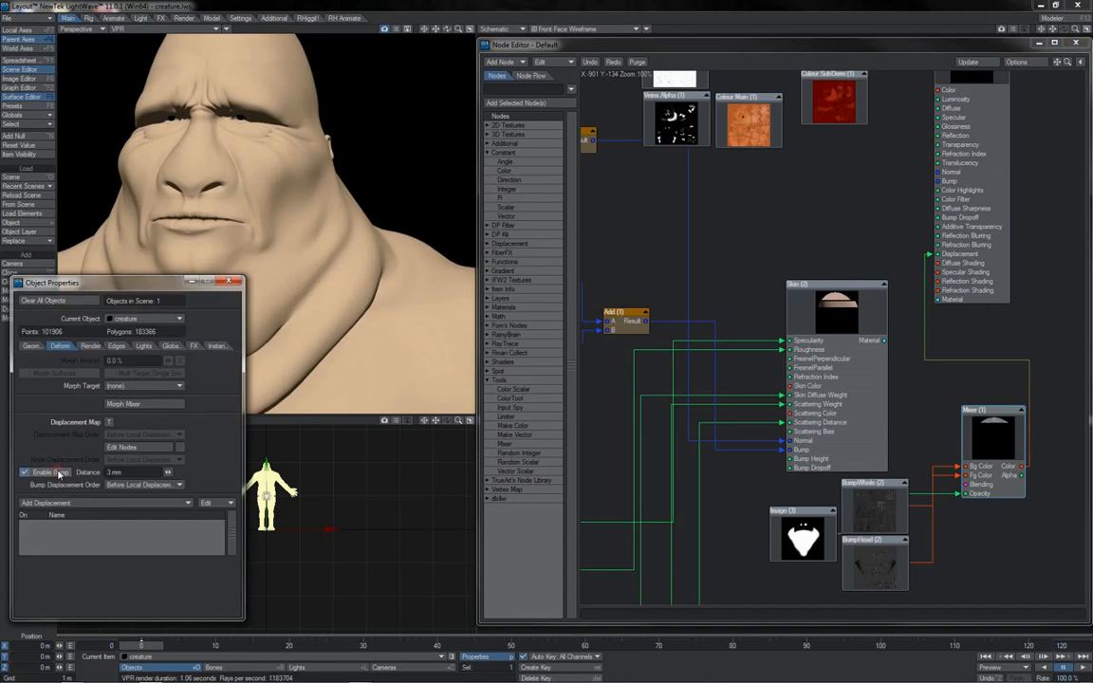
- Try a bump displacement distance of 100 mm on the creature and restore it to 3 mm
click(112, 472)
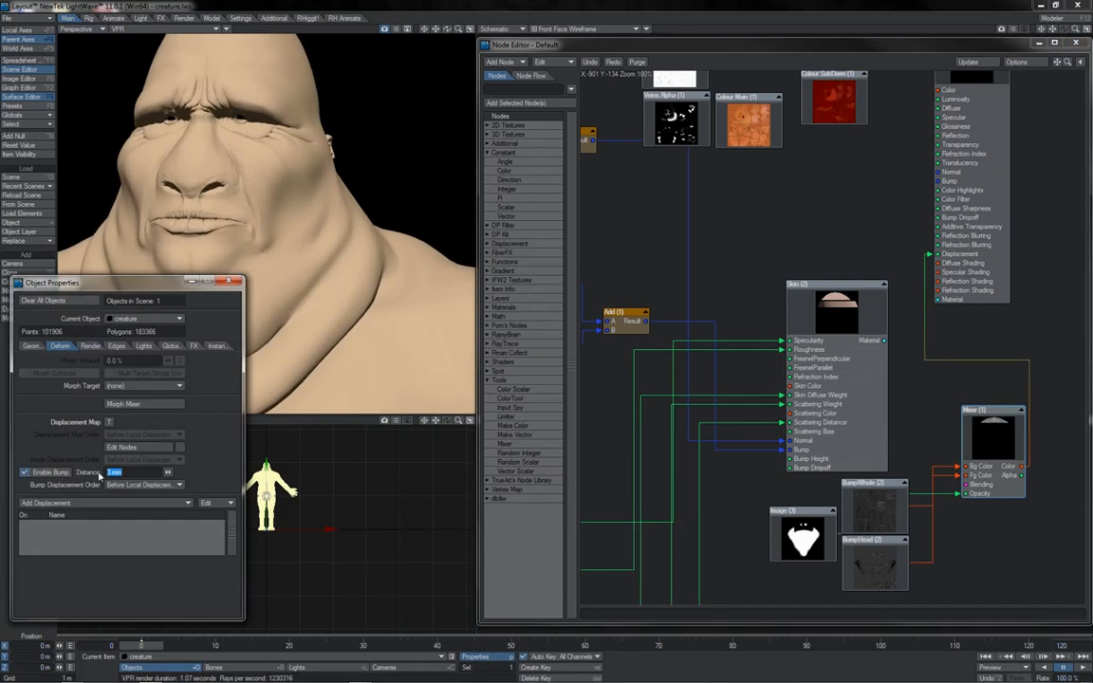
text(100)
key(Return)
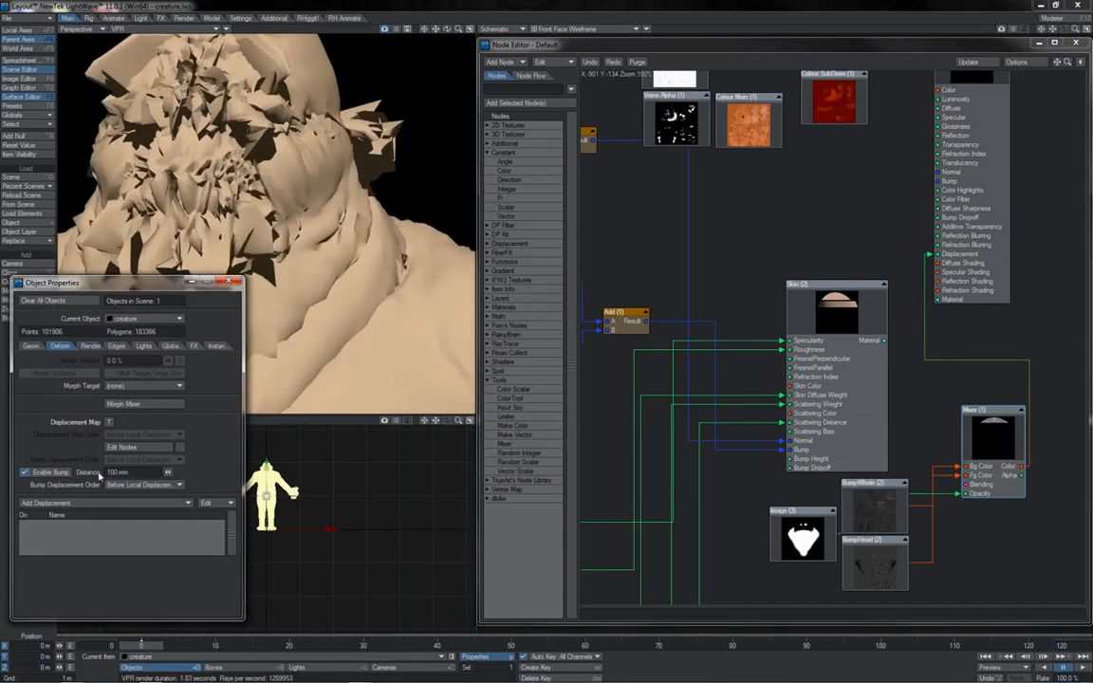
click(107, 472)
text(3)
key(Return)
- Toggle the creature's bump displacement off and on to compare the rendered face with and without it
click(41, 476)
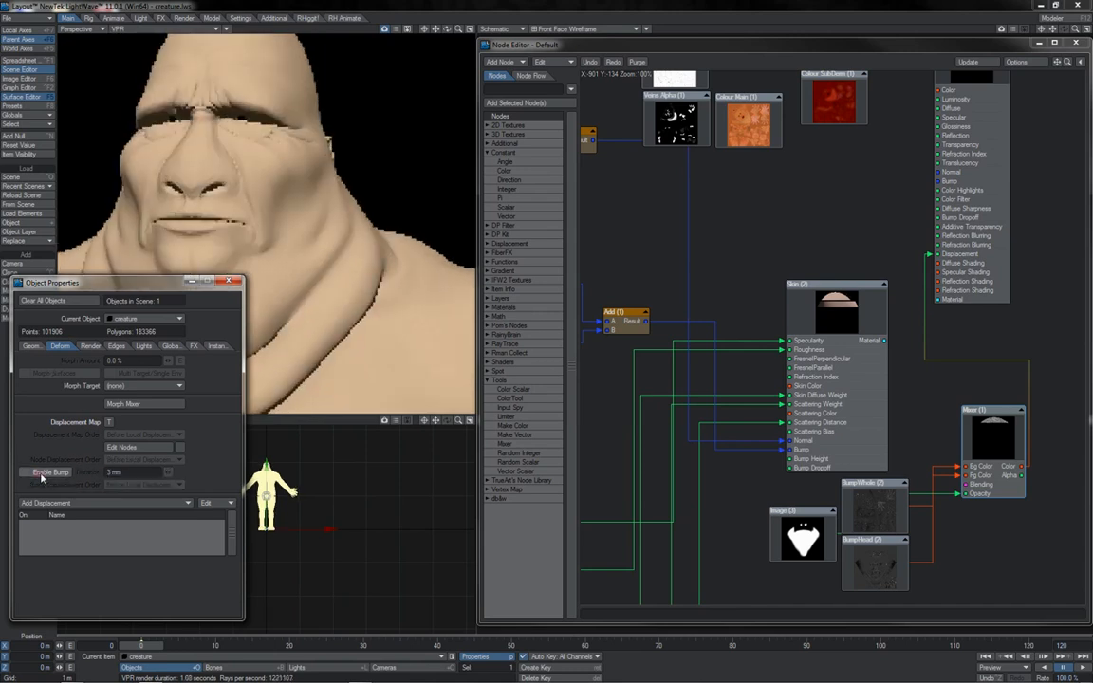
click(42, 475)
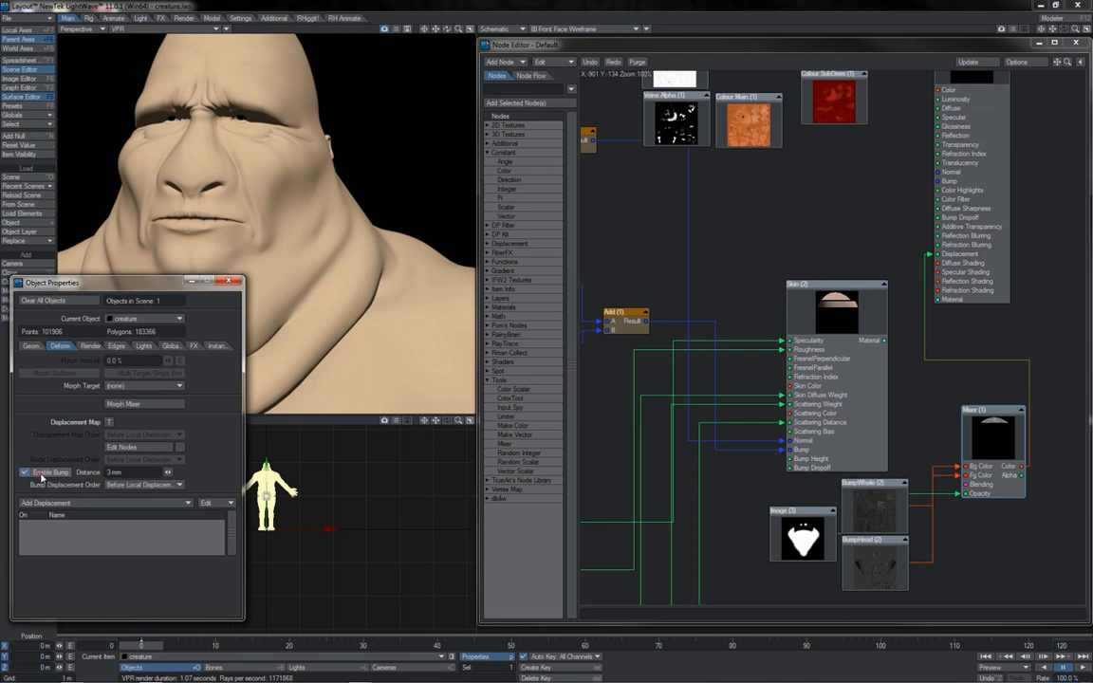
click(42, 475)
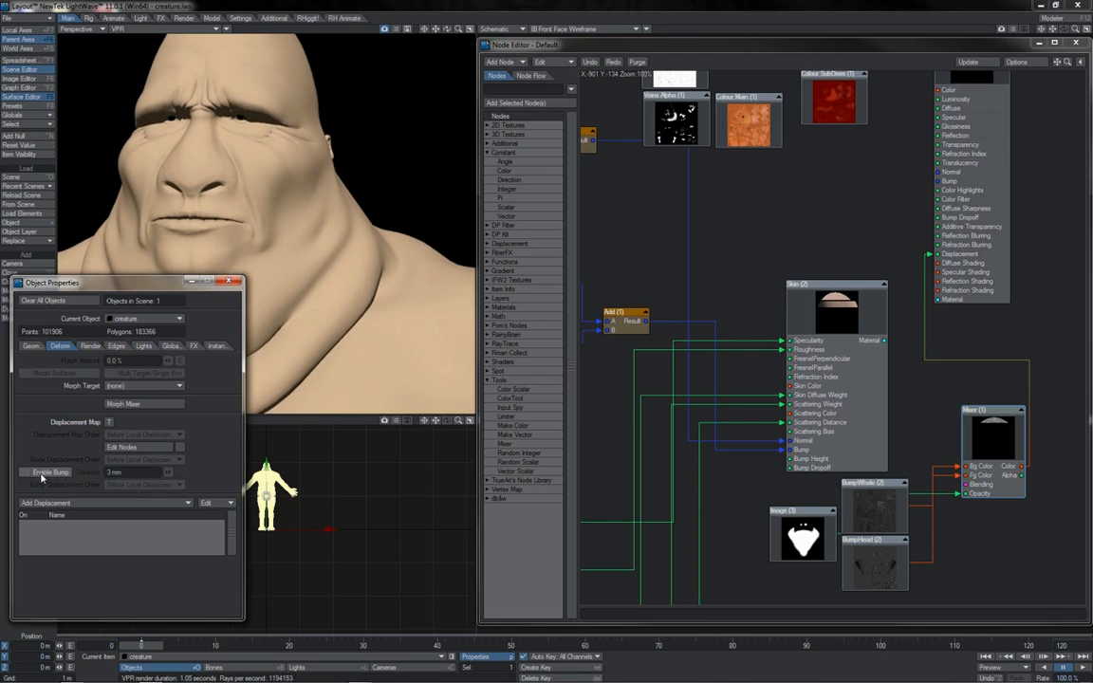
click(42, 475)
click(42, 472)
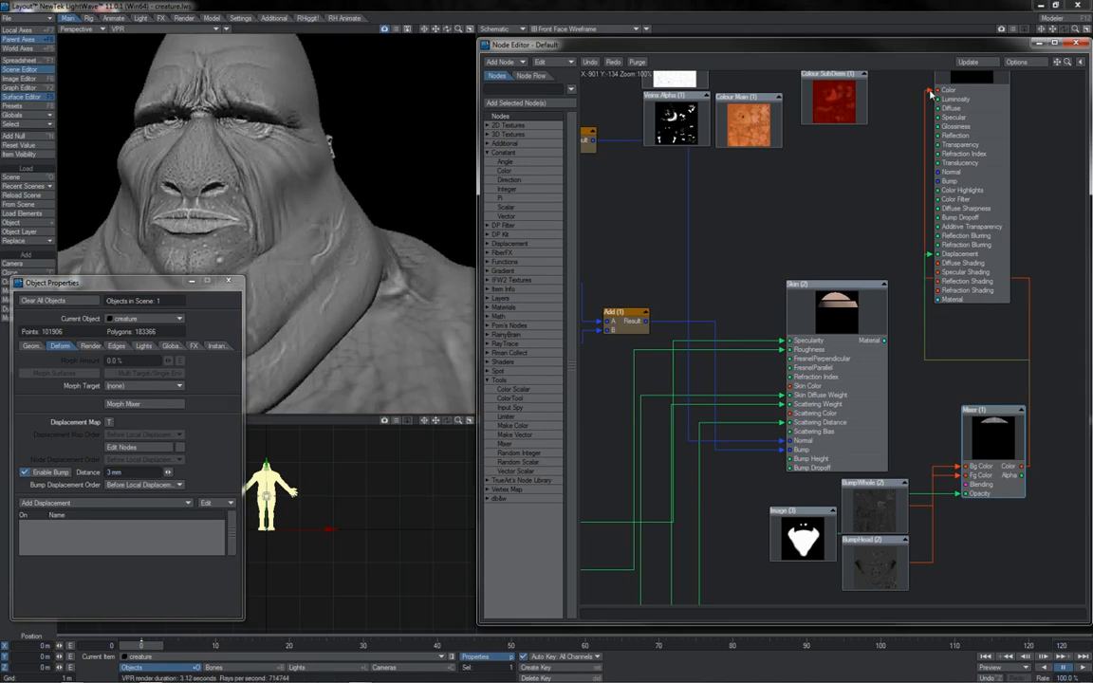
- Disconnect the Mixer from the surface's Color input and feed it into input A of a new scalar Subtract node
drag(931, 92, 835, 227)
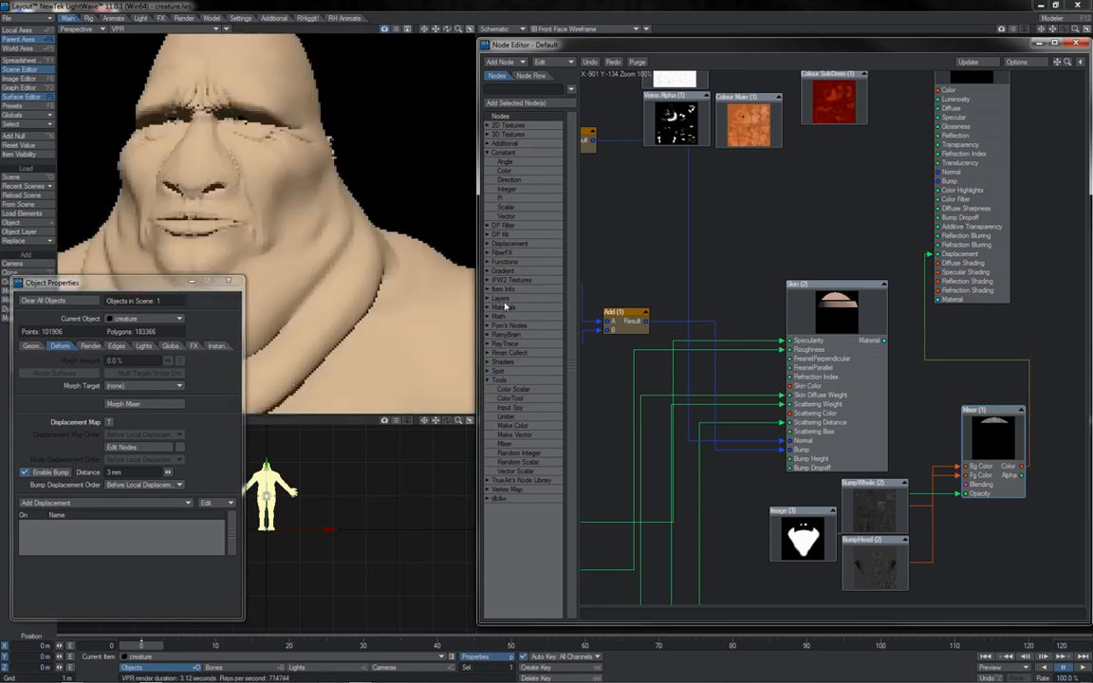
click(489, 318)
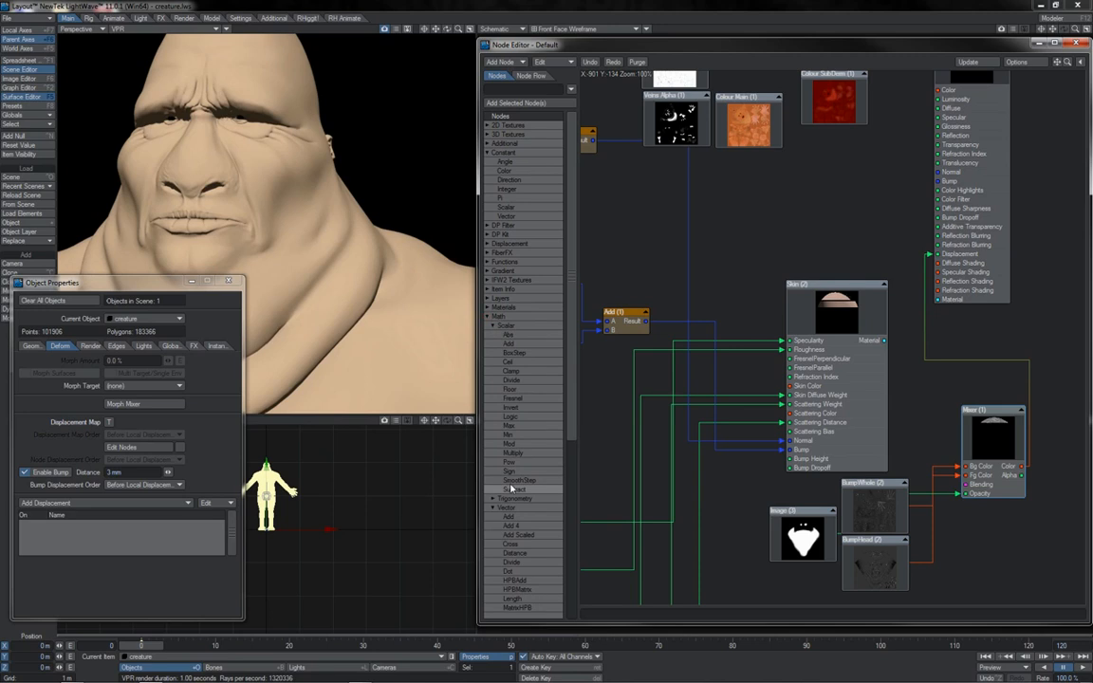
drag(510, 492, 990, 364)
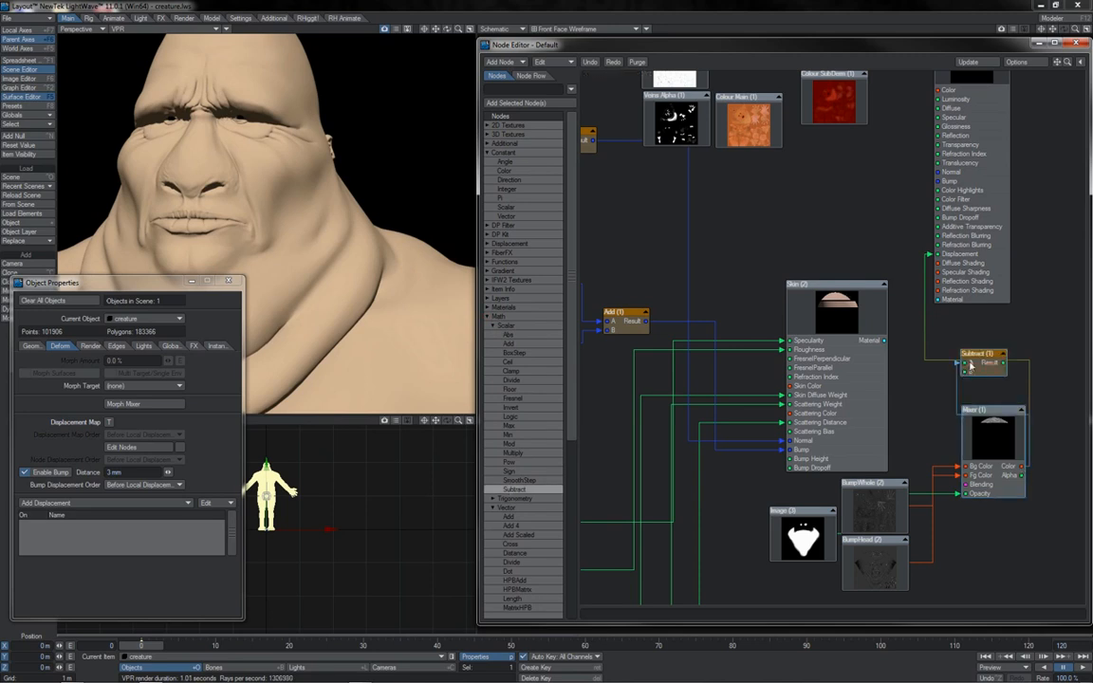
- Set the Subtract node's B value to 0.5 and connect its Result to the surface's Displacement input
double_click(990, 364)
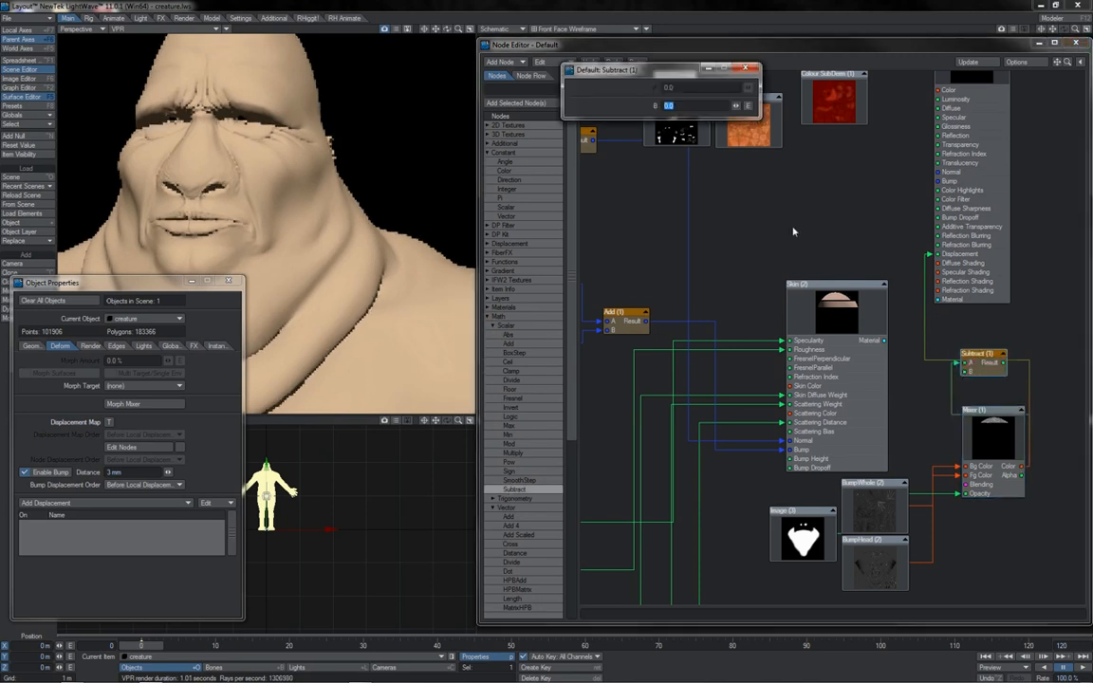
text(0.5)
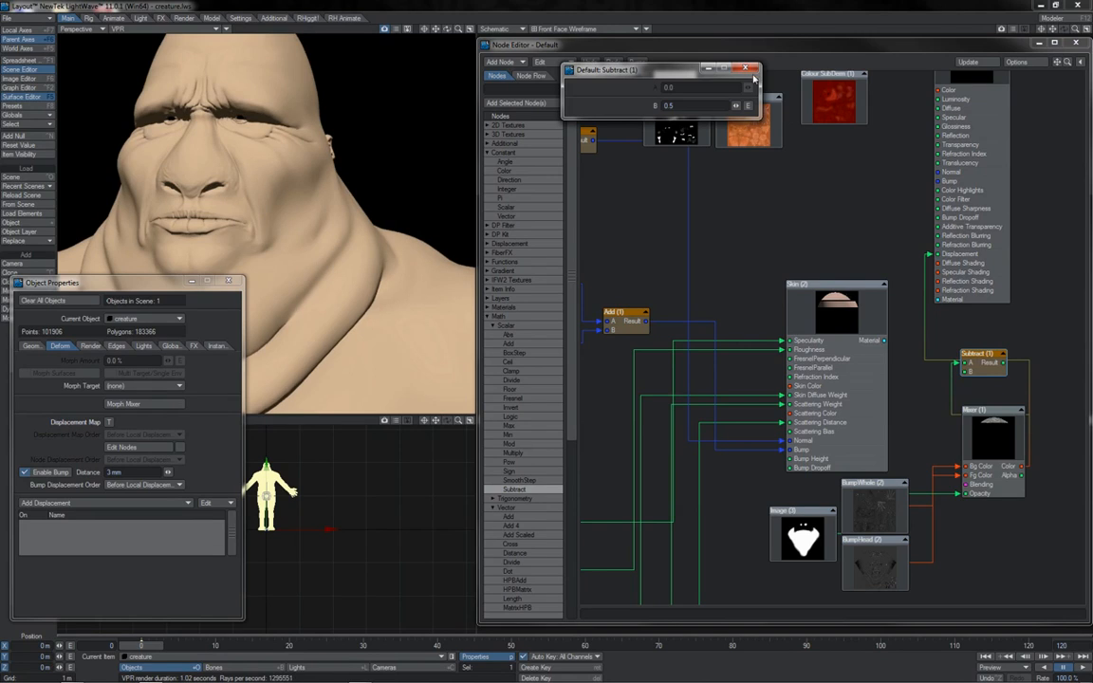
click(747, 70)
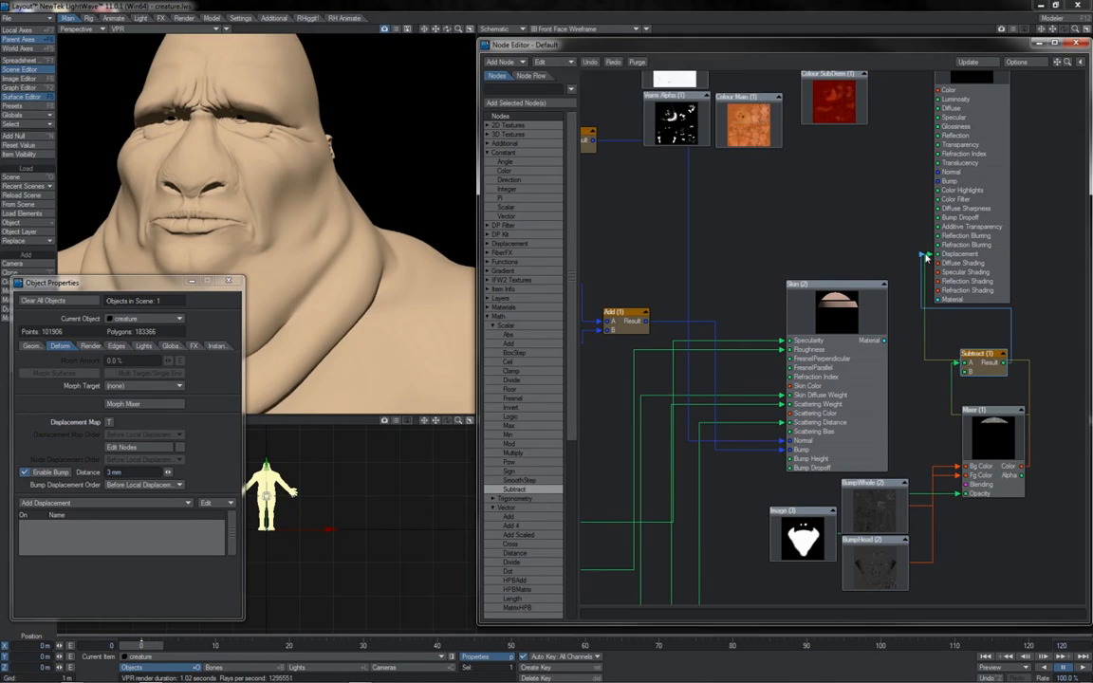
drag(926, 257, 927, 254)
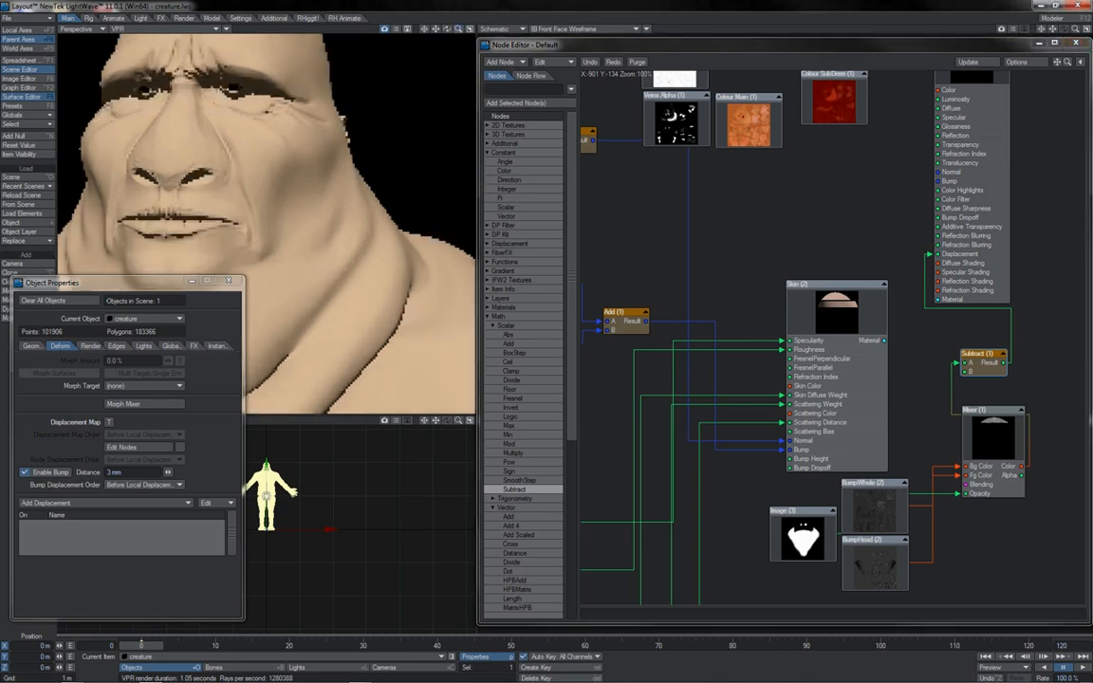
- Examine the creature's eye and ear up close while toggling bump displacement to compare the shapes
drag(458, 29, 550, 28)
drag(424, 29, 424, 285)
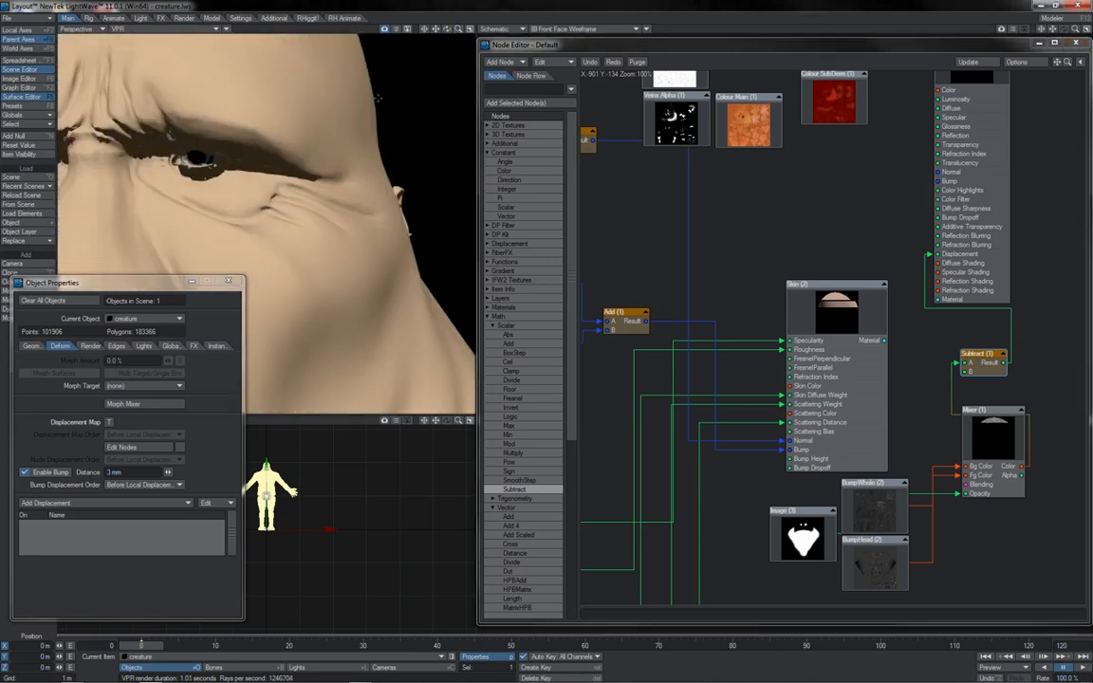
drag(447, 29, 394, 29)
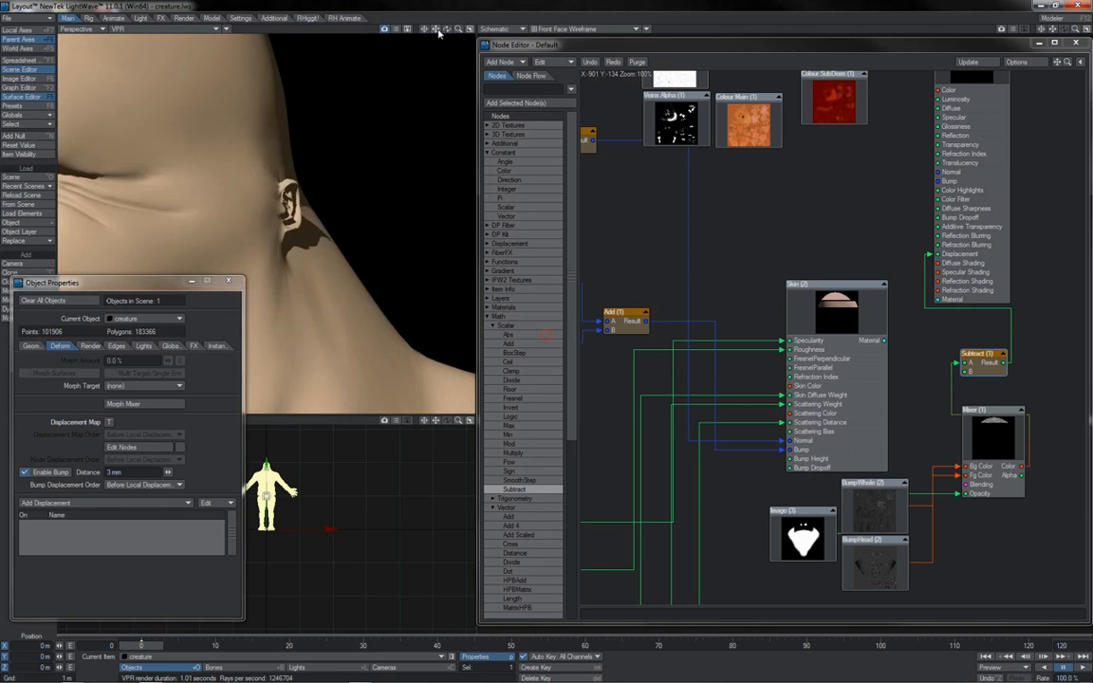
click(24, 471)
click(24, 471)
- Switch to Modeler and set the Displace weight of the brow and outer-eye wrinkle points to -50%
key(F12)
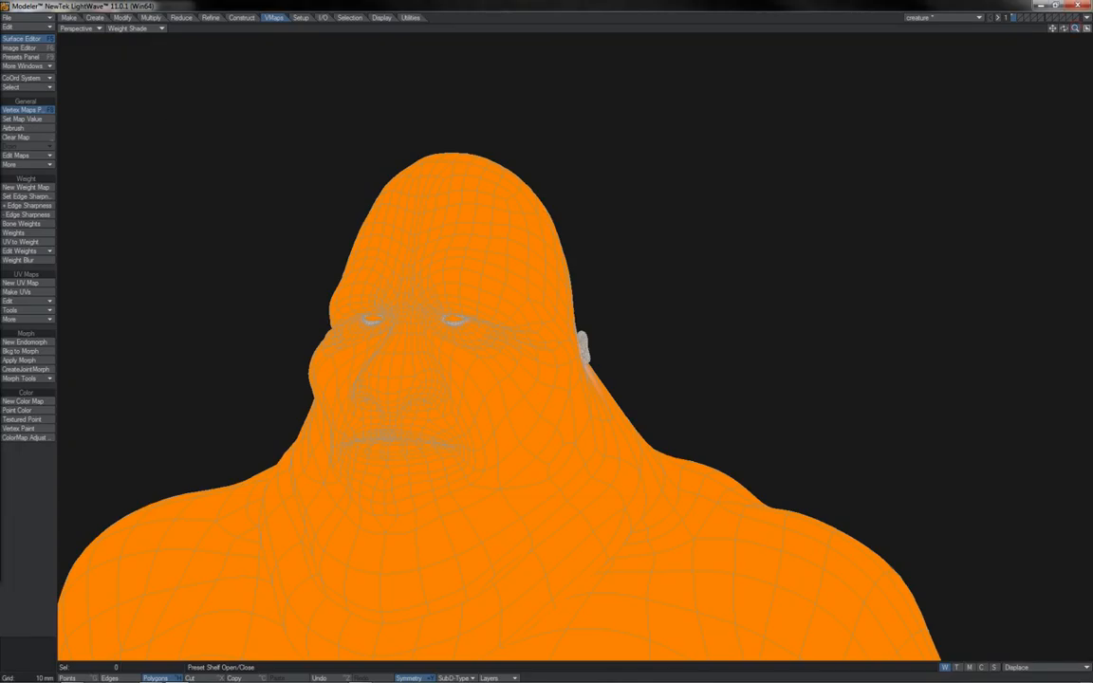
drag(1075, 27, 1042, 23)
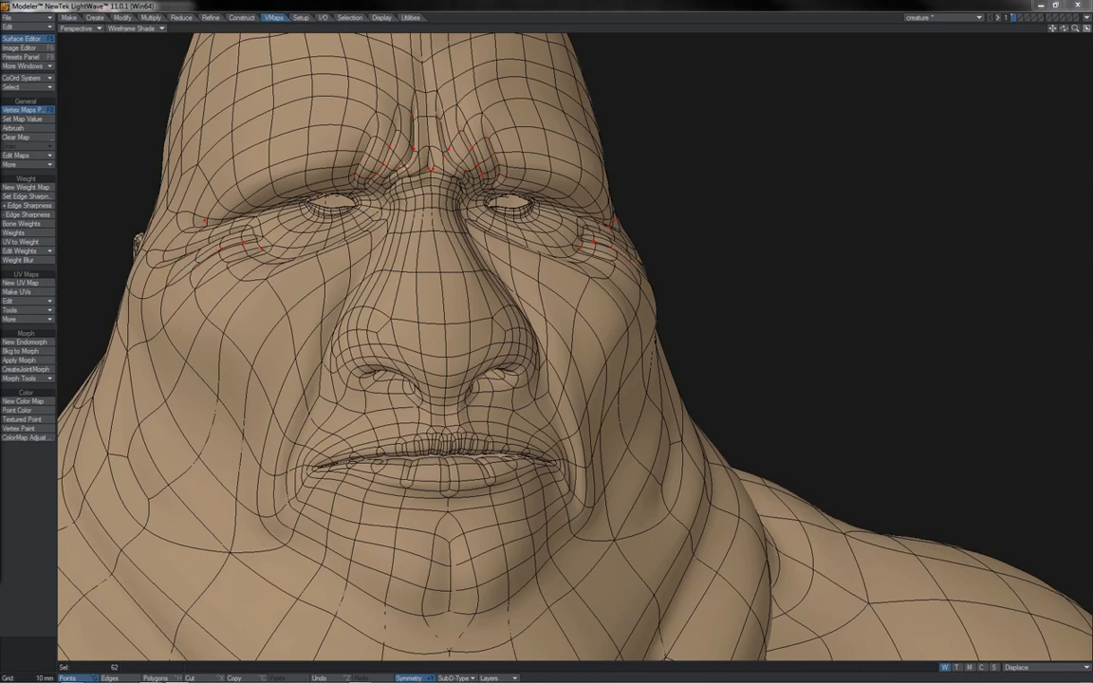
drag(1064, 27, 1049, 13)
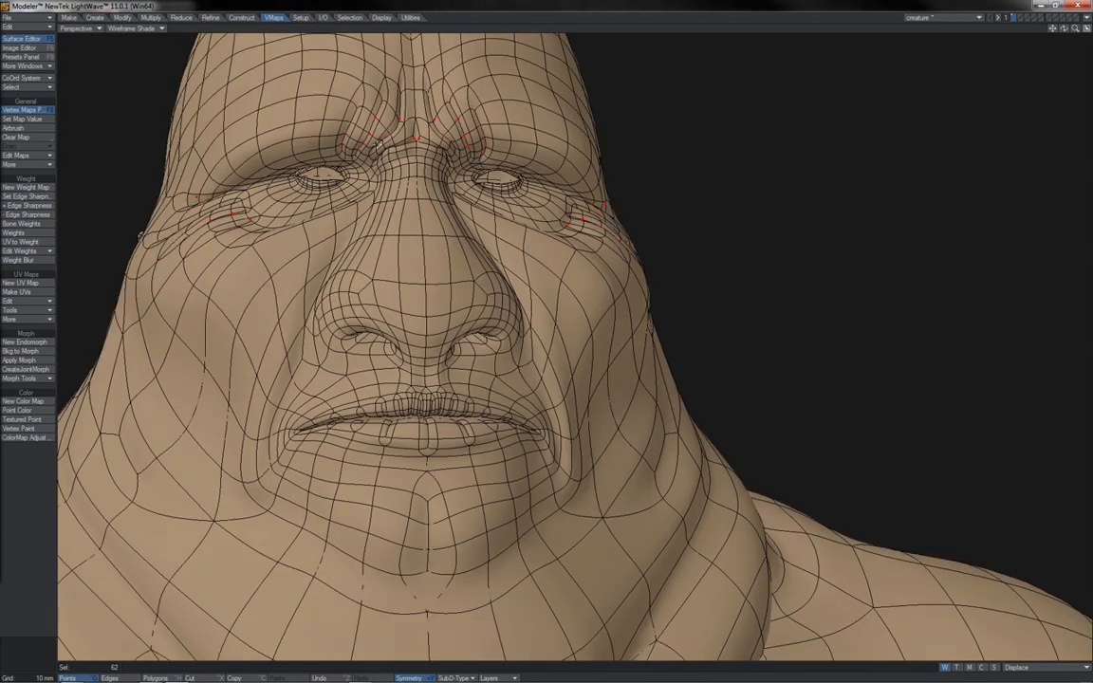
shift+click(378, 143)
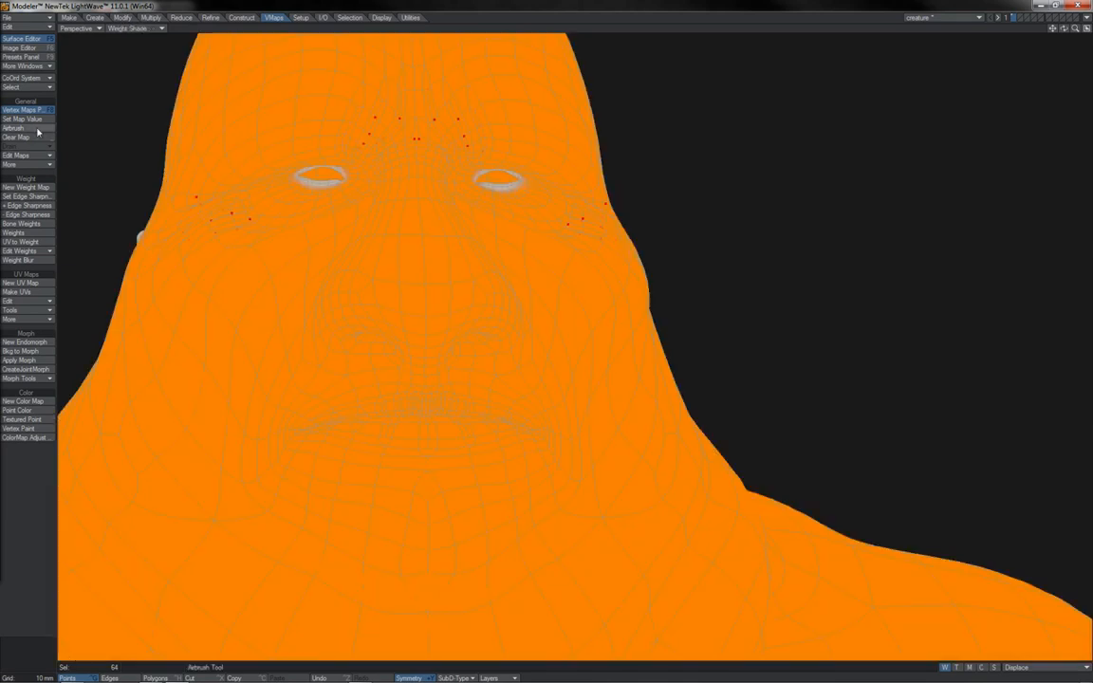
click(37, 119)
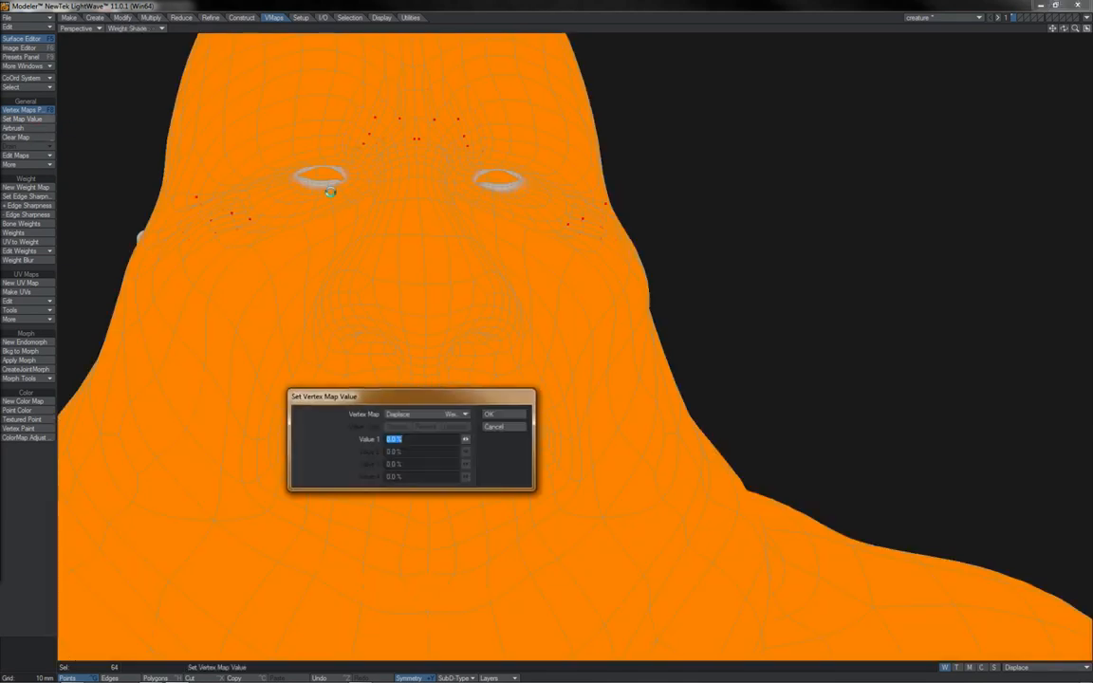
text(-50)
key(Return)
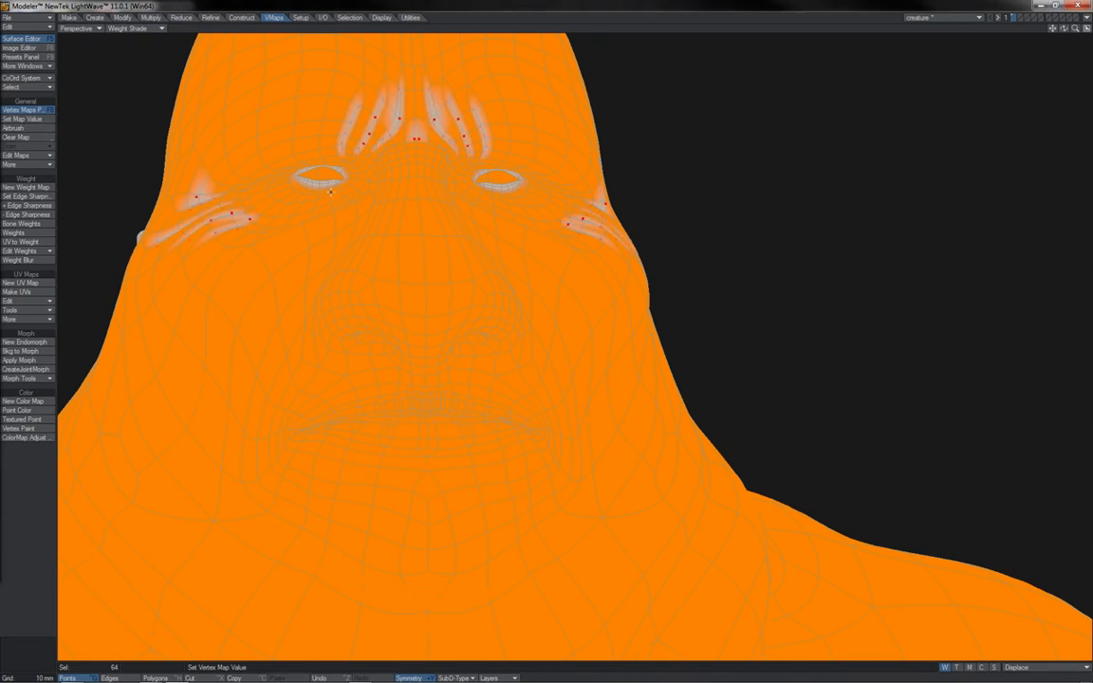
- Set the Displace weight of only the two symmetrical points above the outer eye wrinkles to 100%
key(slash)
click(198, 195)
click(41, 120)
text(100)
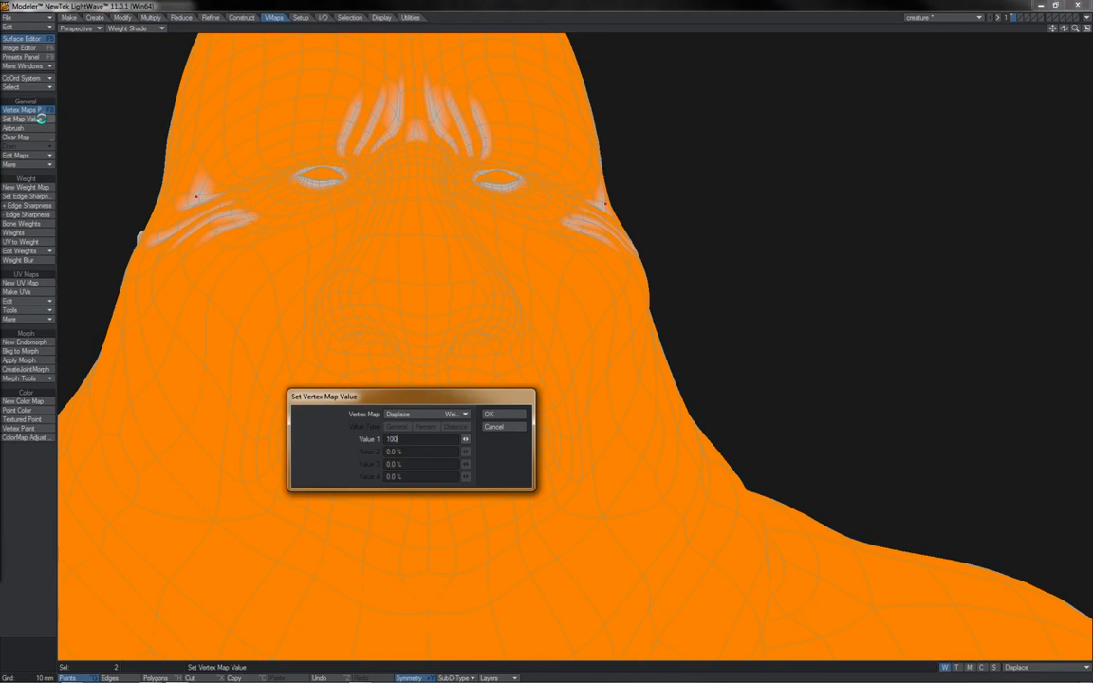
key(Return)
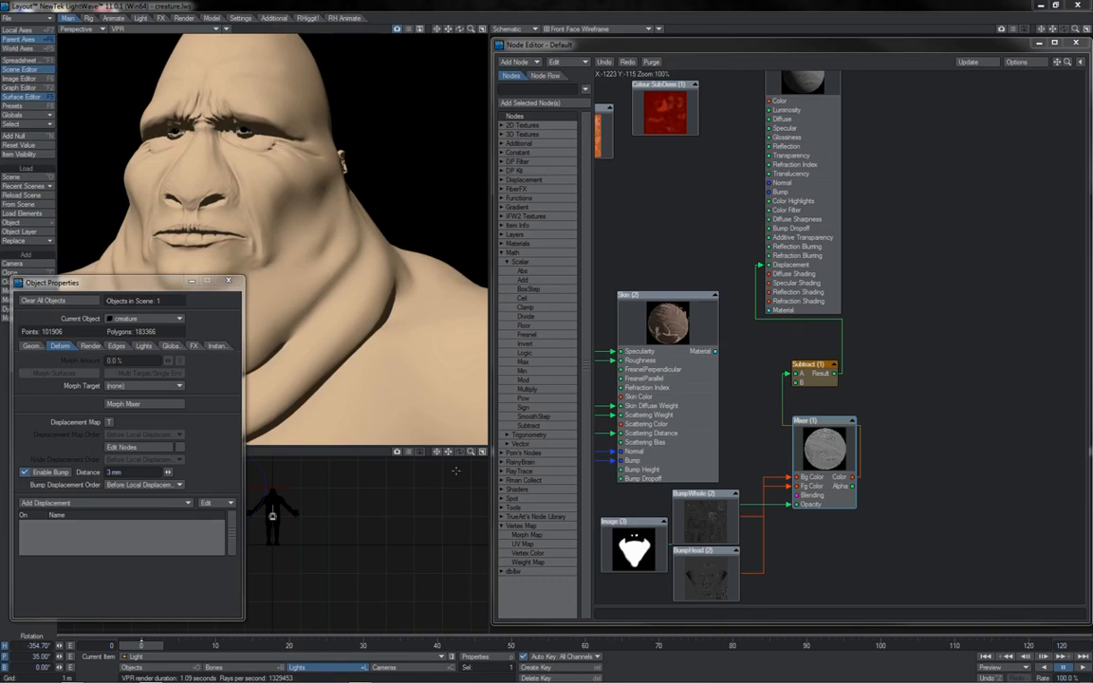
- In Layout, add a Weight Map node using Displace and multiply it with the Subtract result to drive the surface's Displacement
double_click(528, 561)
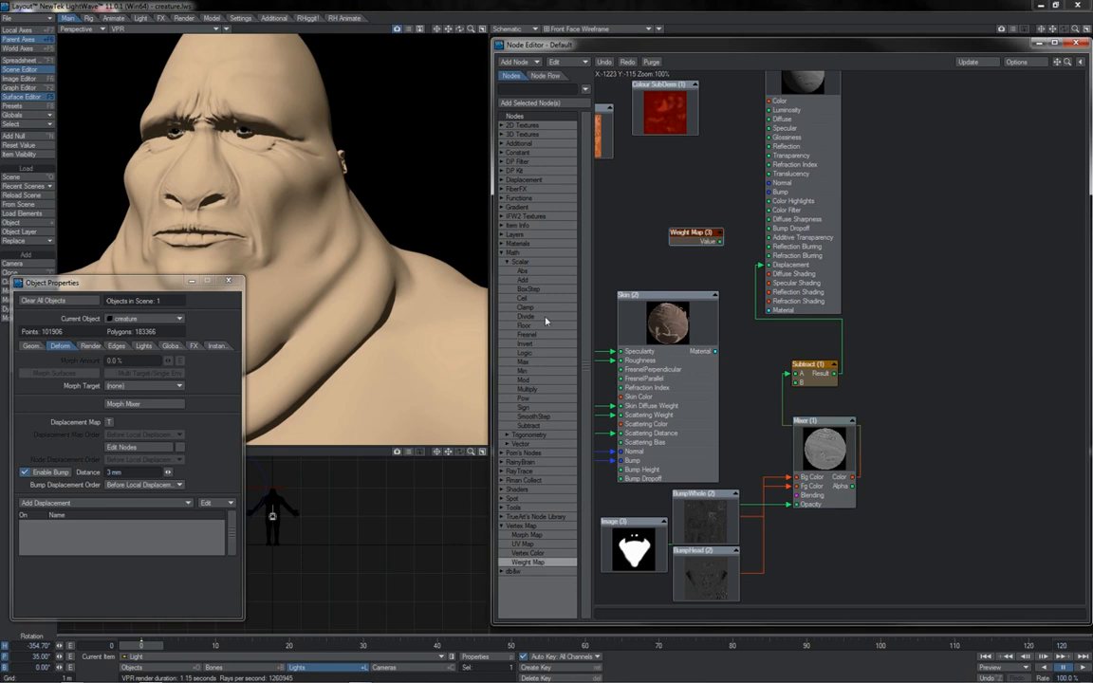
double_click(528, 389)
mouse_move(798, 340)
mouse_down()
mouse_move(856, 344)
mouse_move(776, 339)
mouse_up()
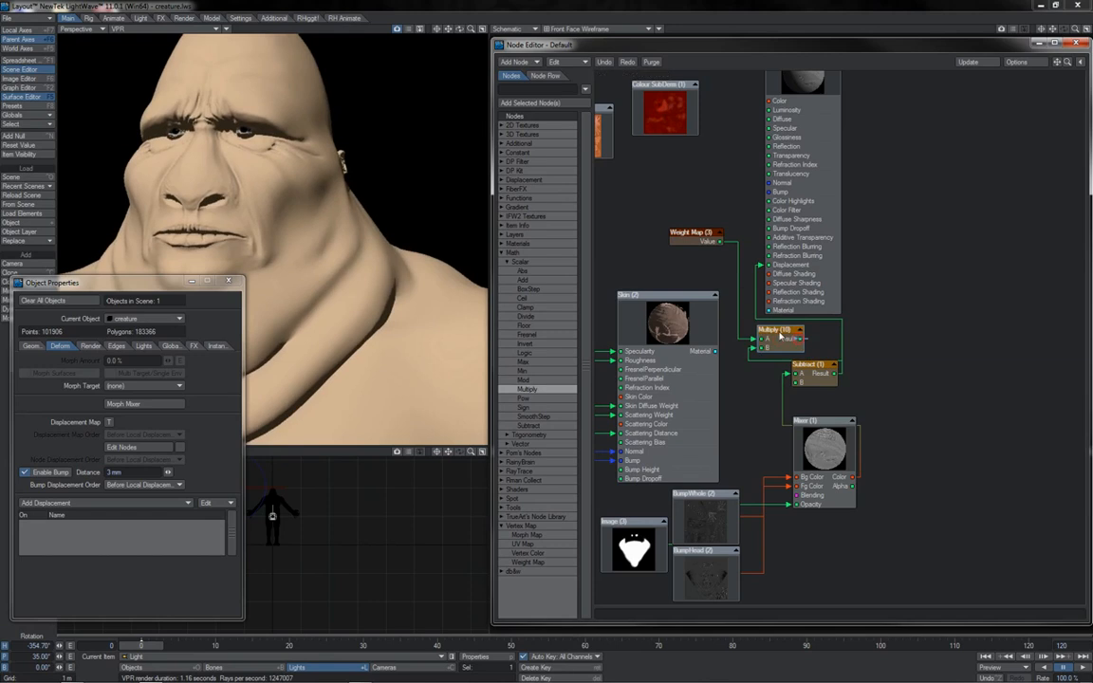
double_click(683, 233)
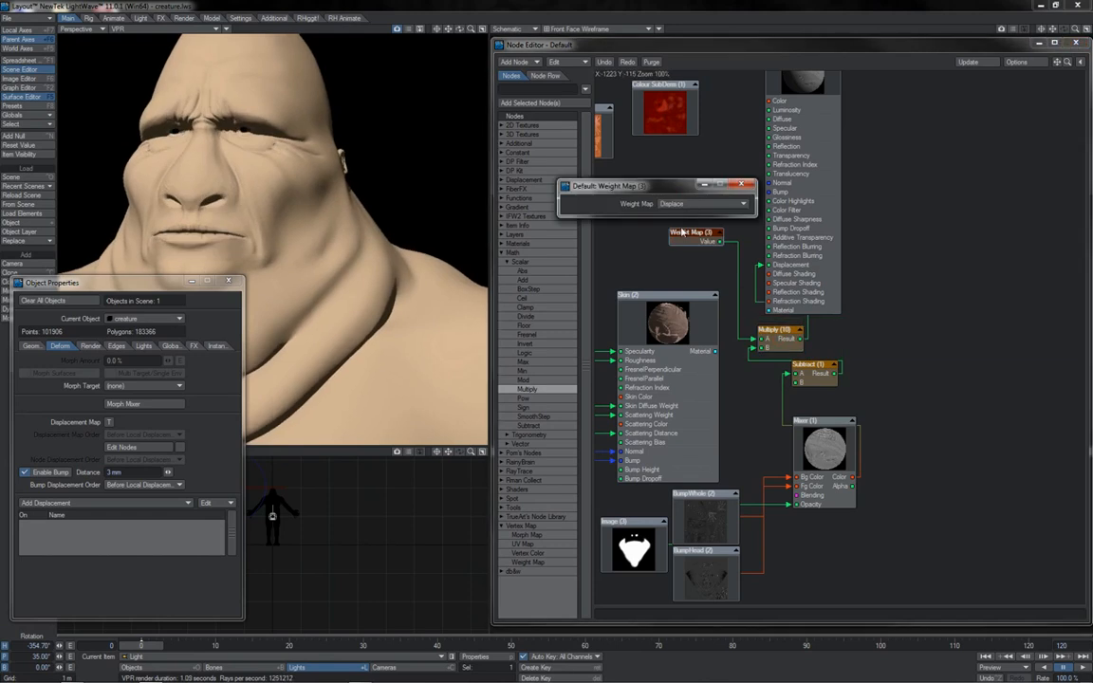
click(745, 184)
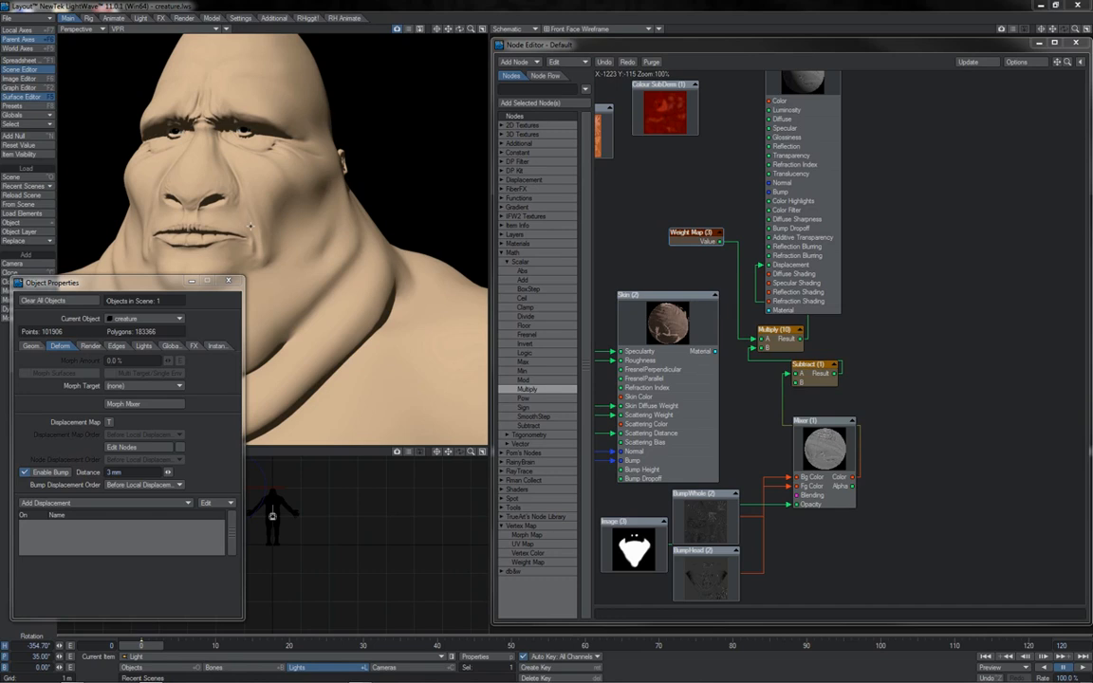
- Set the creature's Display SubPatch Level to 8 in its object properties and check the denser displaced mesh
click(31, 345)
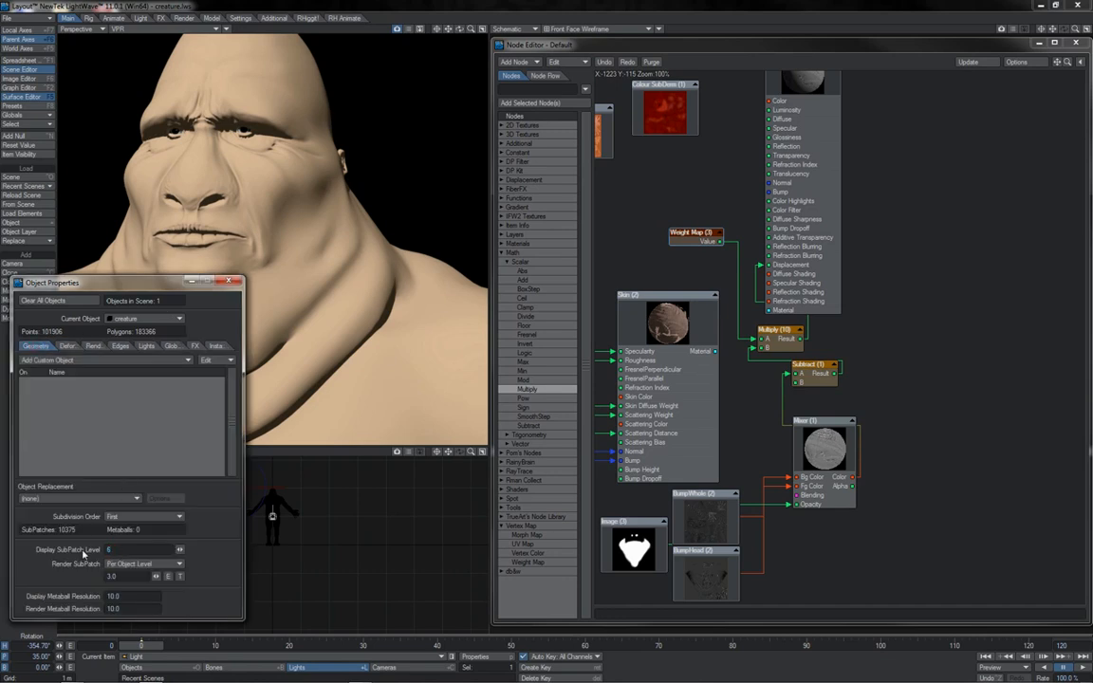
text(8)
key(Return)
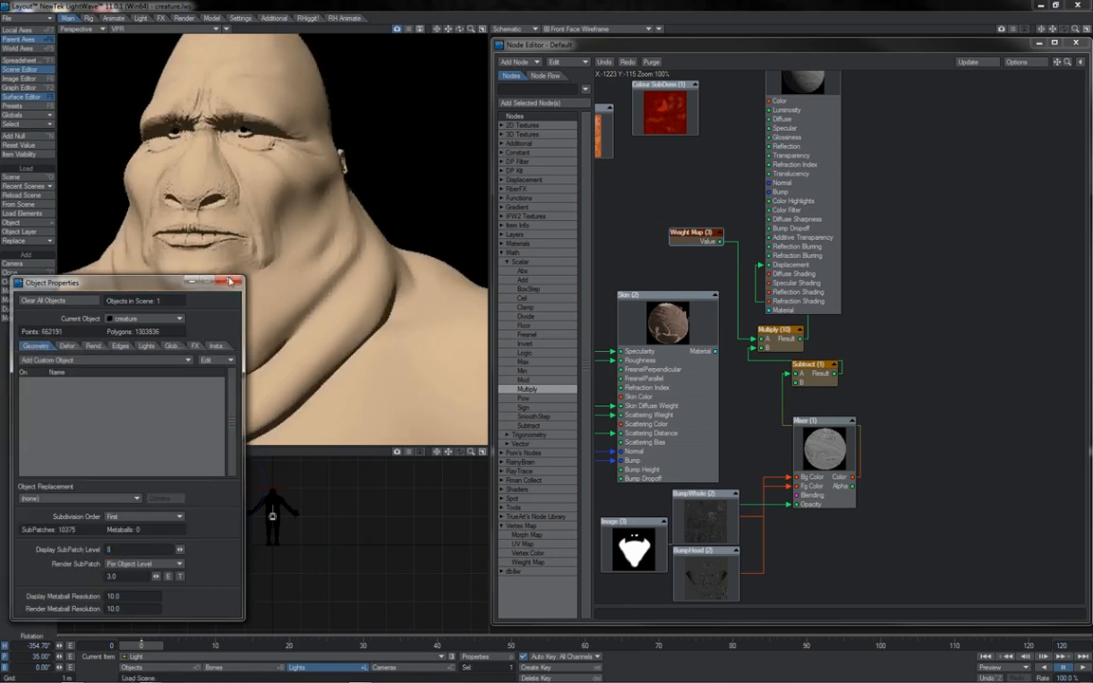
key(p)
mouse_move(460, 29)
mouse_down()
mouse_move(522, 29)
mouse_move(456, 28)
mouse_move(473, 36)
mouse_up()
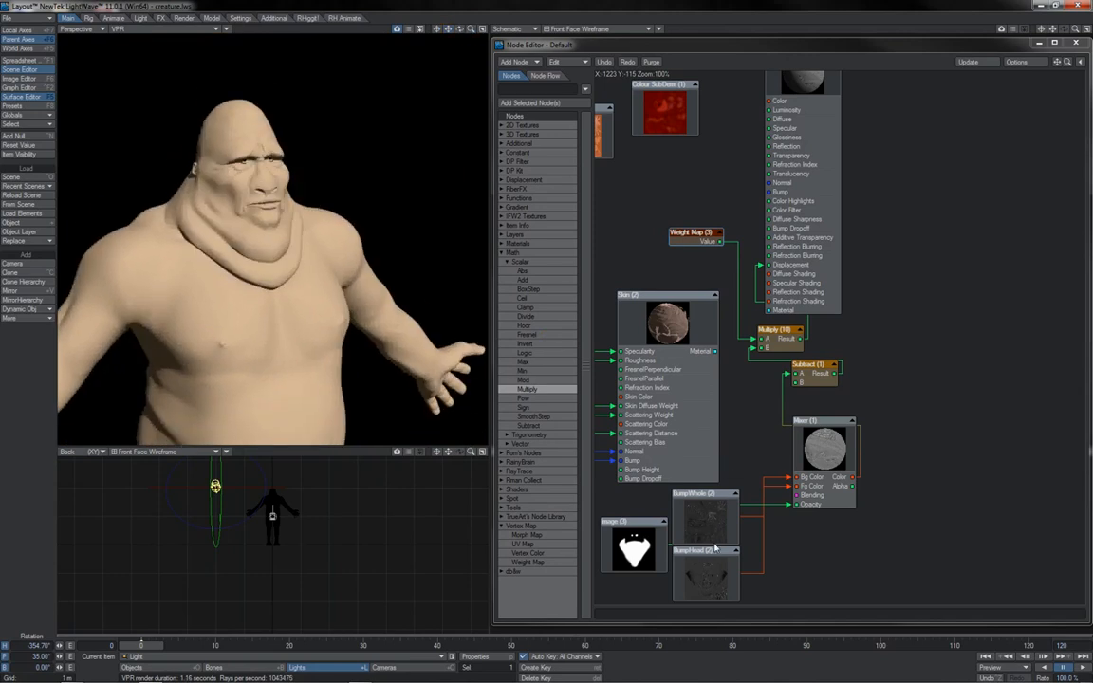
drag(471, 35, 515, 34)
drag(448, 30, 452, 230)
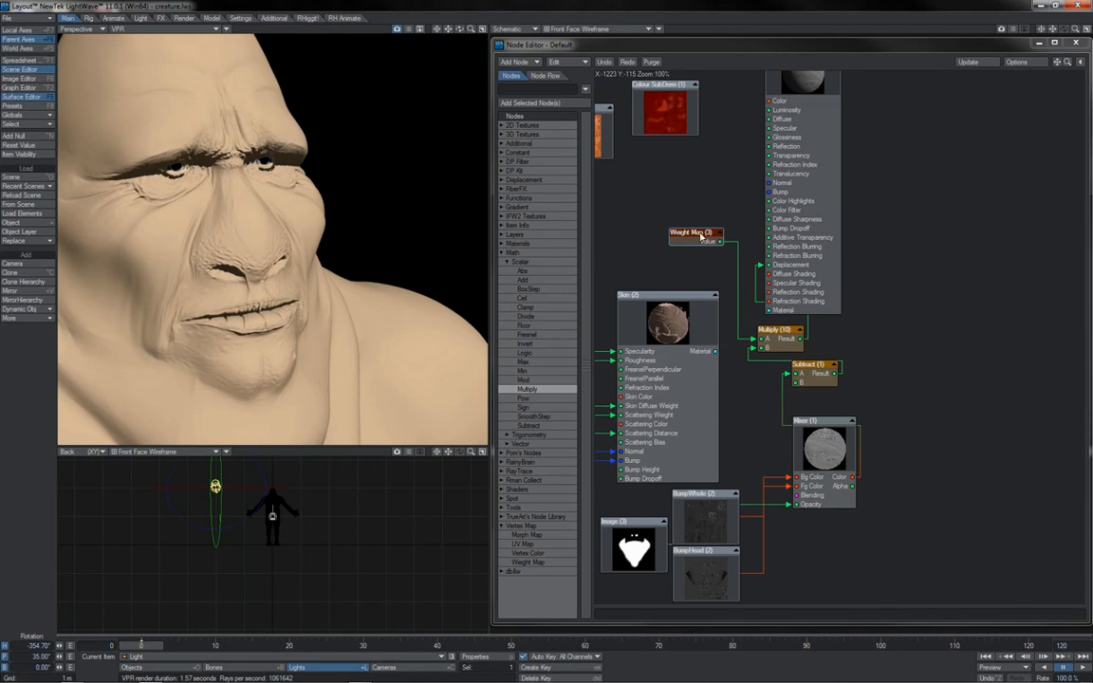
- Collapse the Subtract, Multiply and Weight Map nodes, stack them above the Mixer and move the group beside the BumpWhole and BumpHead nodes
click(834, 365)
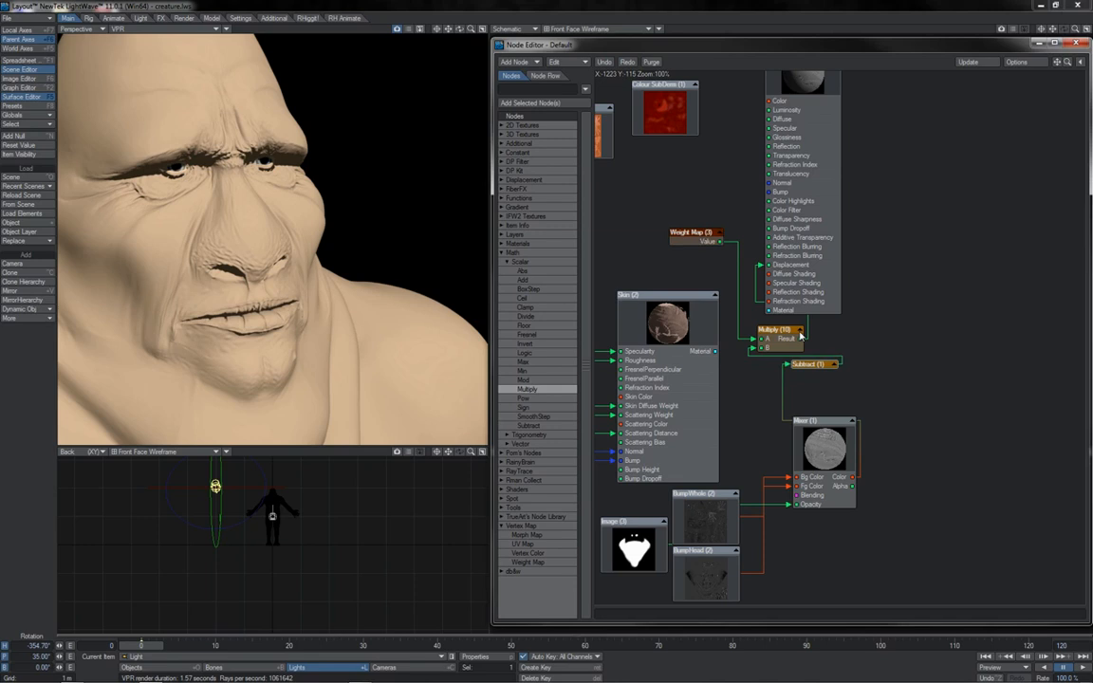
click(800, 329)
click(776, 329)
drag(812, 352, 816, 356)
click(721, 233)
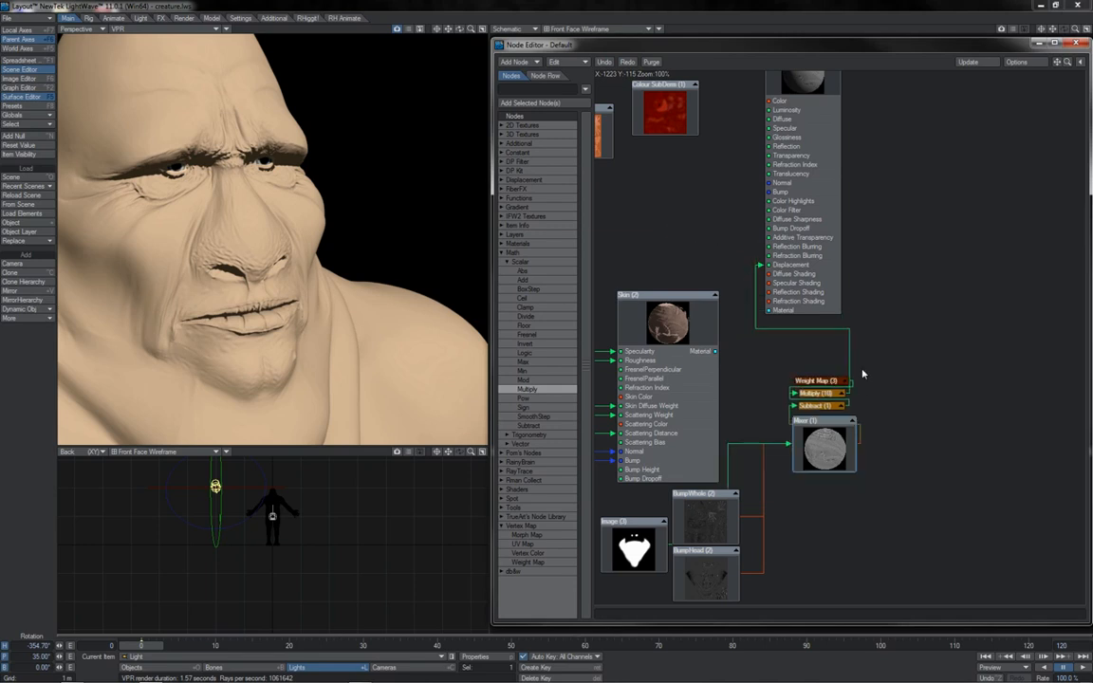
drag(865, 365, 780, 550)
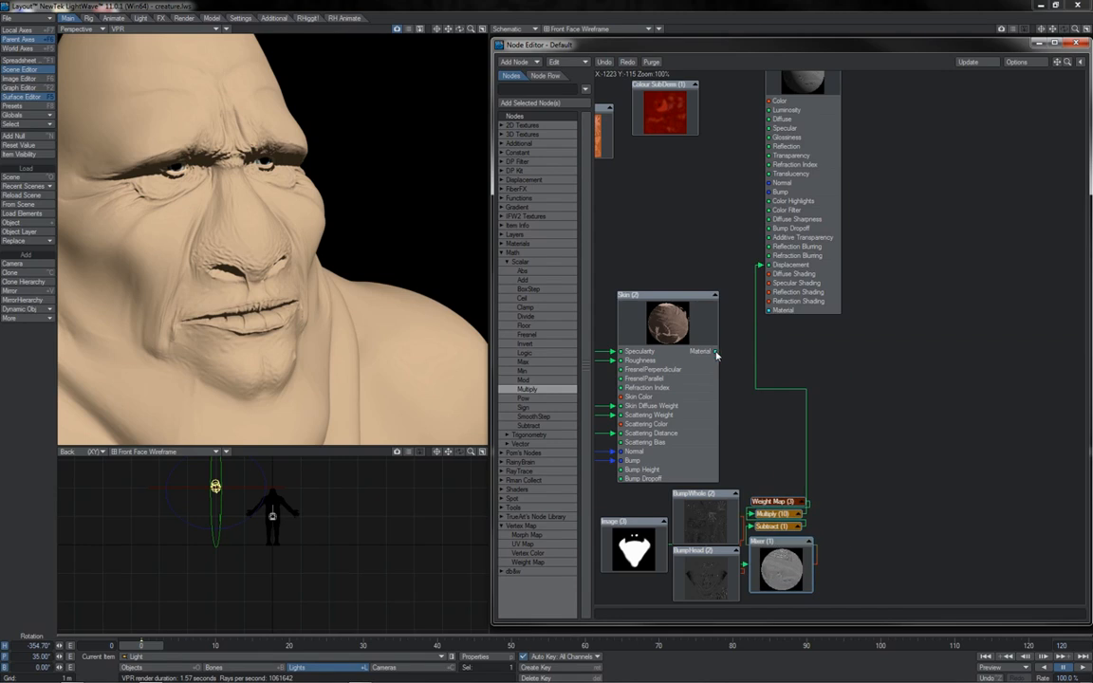